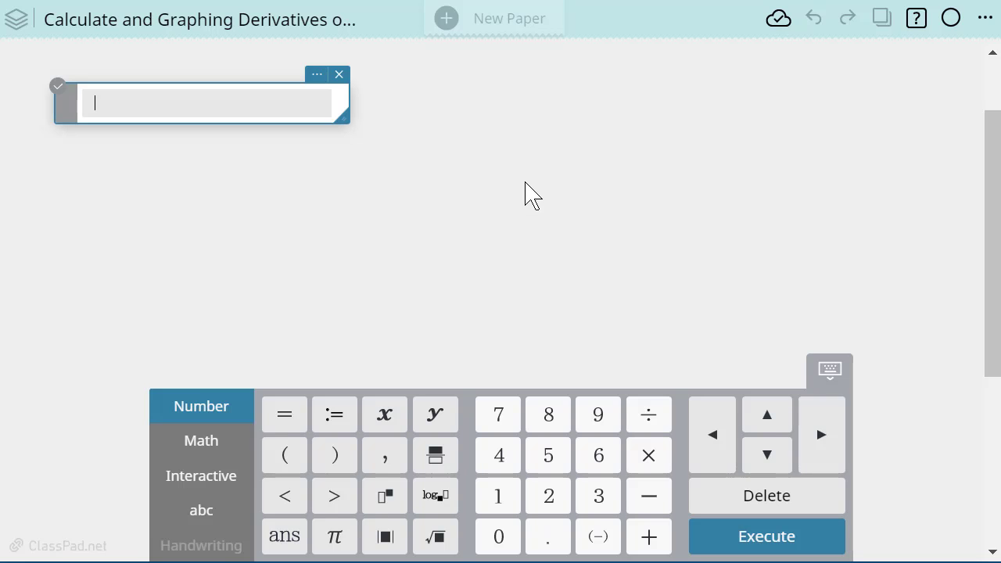
Insert a derivative template with respect to x and enter 2x^3 as the first term inside the parentheses.
click(198, 446)
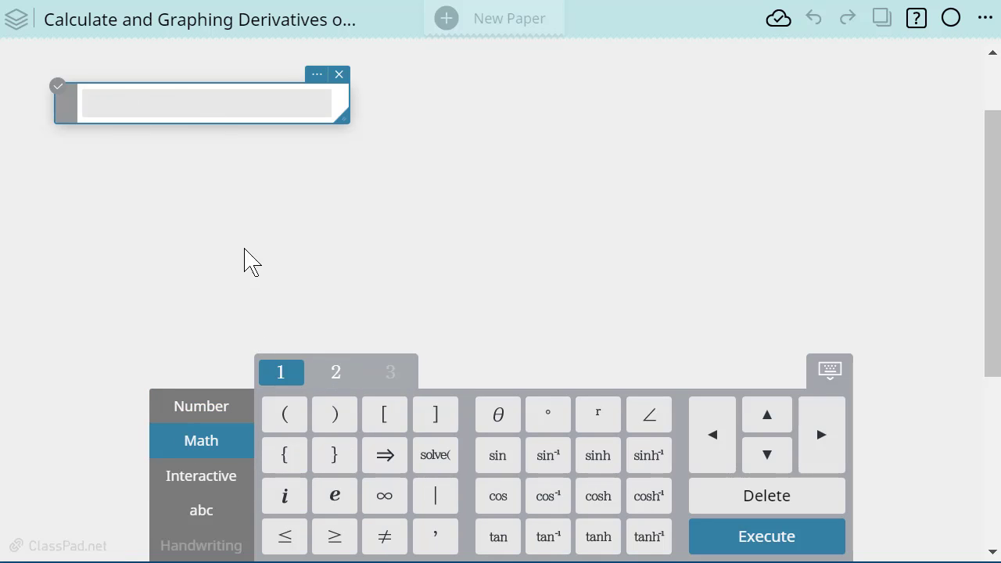
click(336, 374)
click(286, 501)
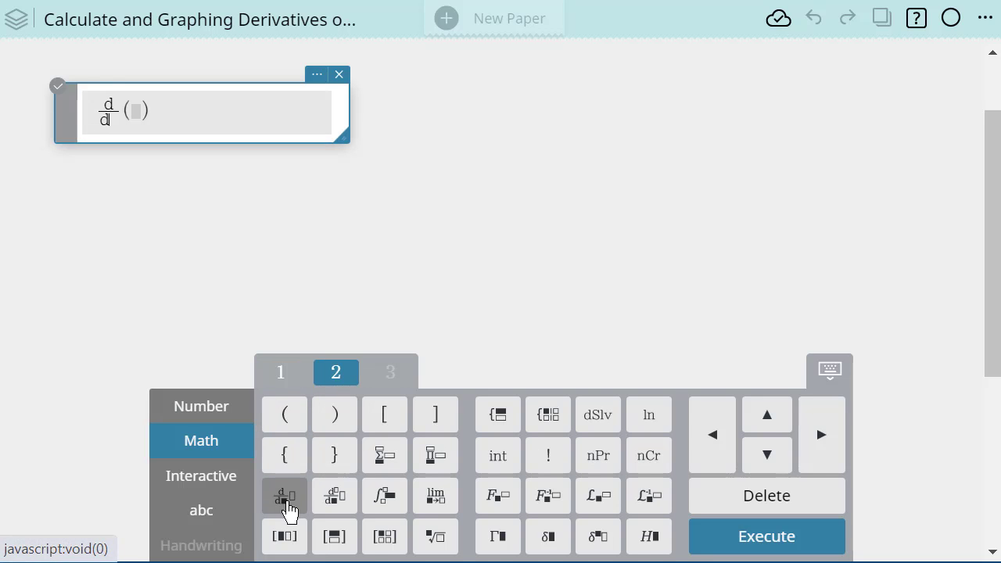
text(x)
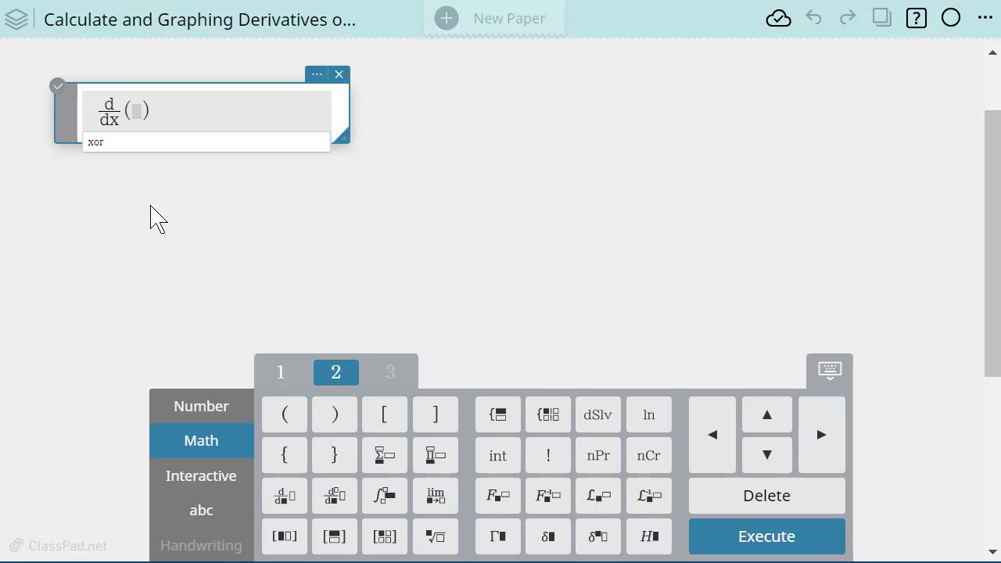
click(134, 110)
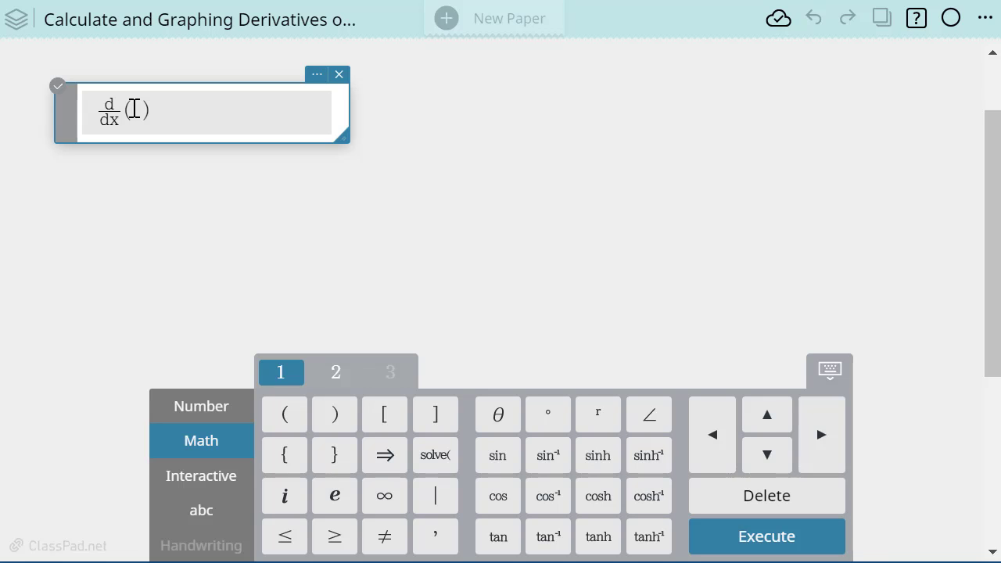
text(2x)
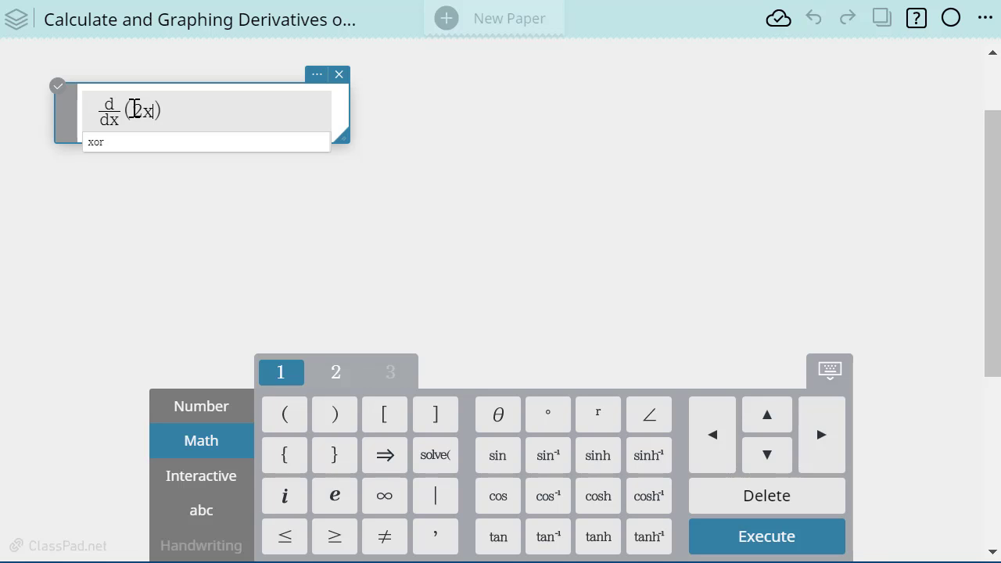
text(^3)
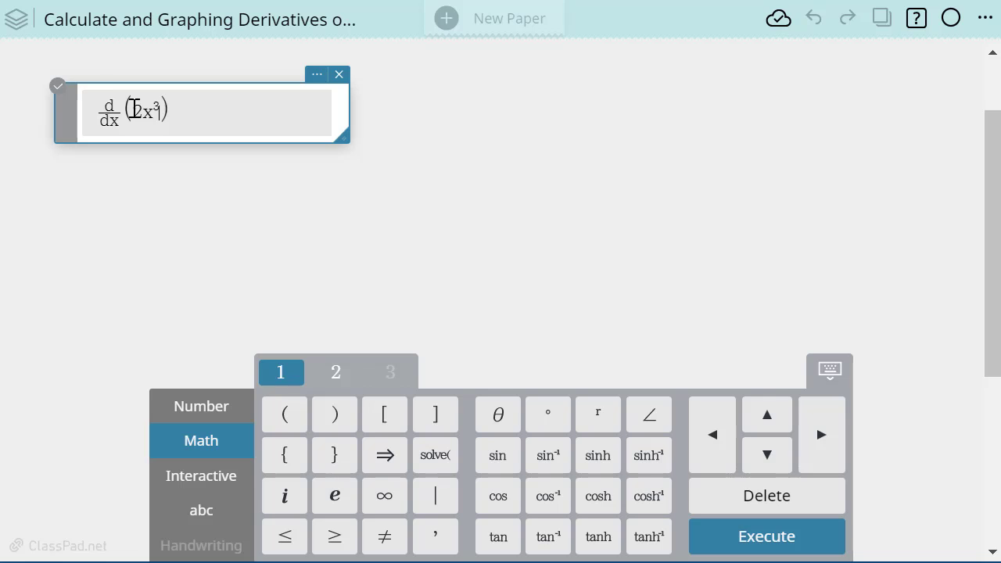
text(=)
text(2x)
text(^(2-)
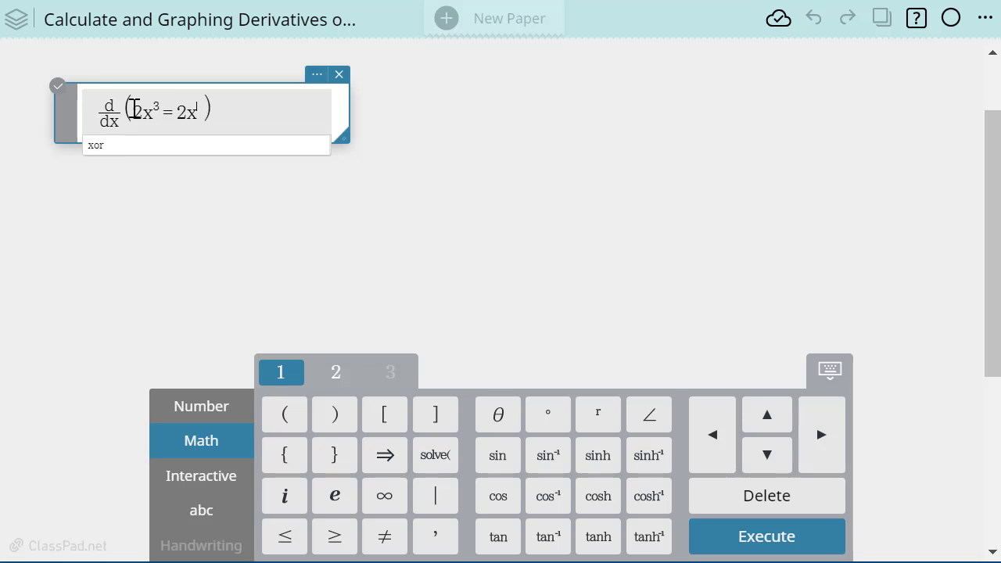
text(3x)
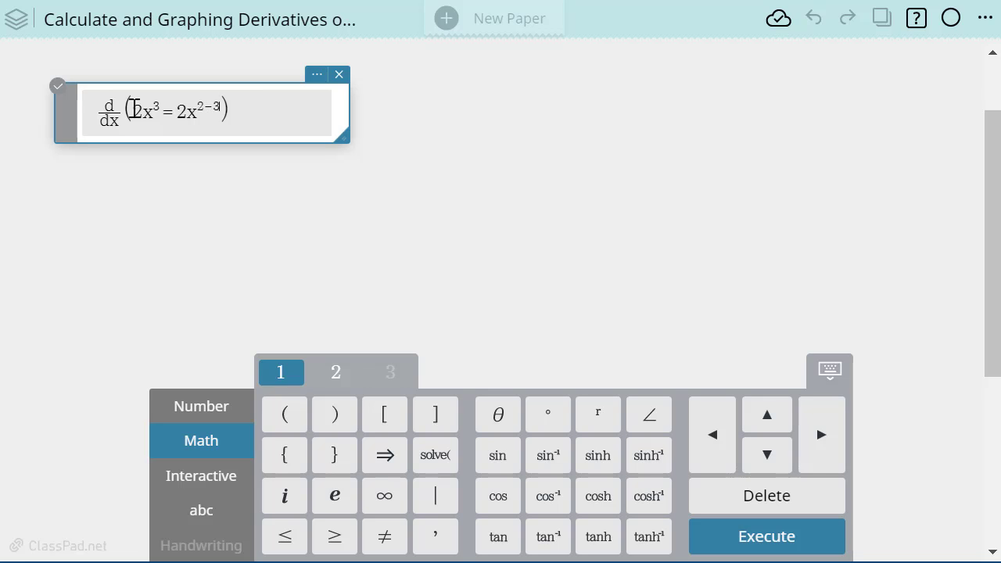
text(+2)
key(BackSpace)
key(BackSpace)
key(BackSpace)
key(BackSpace)
key(BackSpace)
key(BackSpace)
key(BackSpace)
key(BackSpace)
key(BackSpace)
key(BackSpace)
Complete the expression as 2x^3-3x^2+x-4 and calculate its derivative.
text(-3x^2)
key(Right)
text(+)
text(x-4)
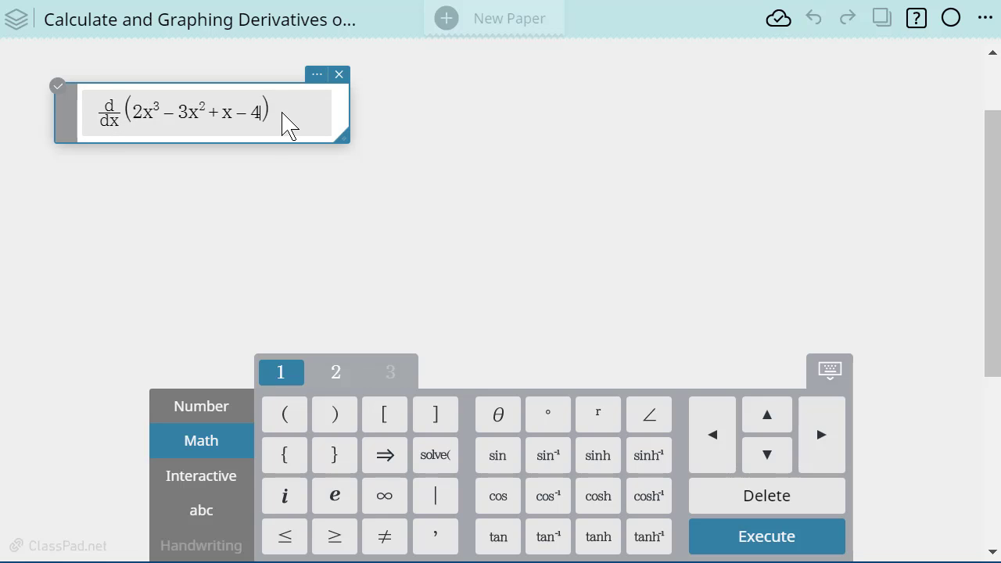
click(760, 550)
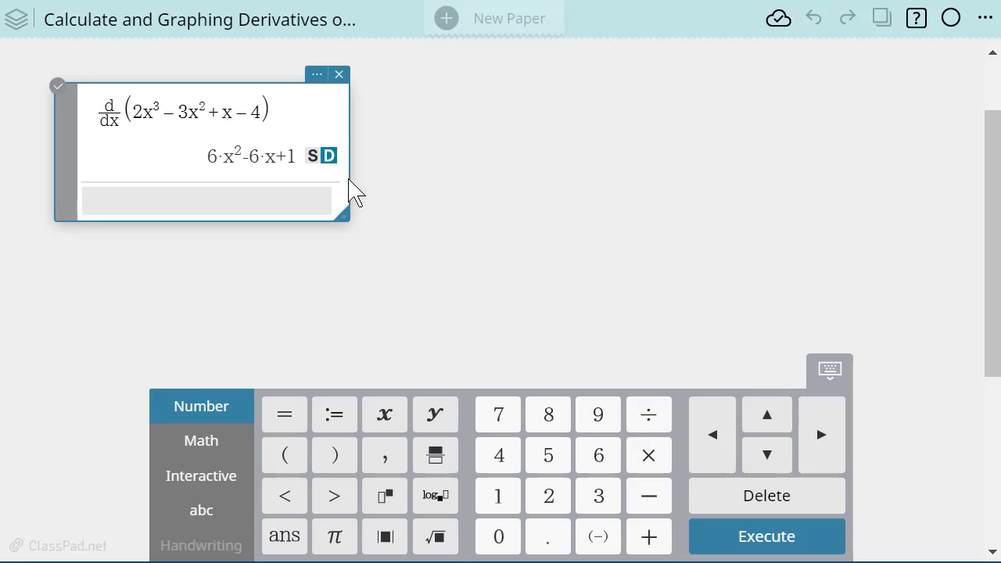
Widen the calculation note and define the function f(x):=-x^4-2x^3+3x^2+5 on its next line.
drag(350, 181, 474, 183)
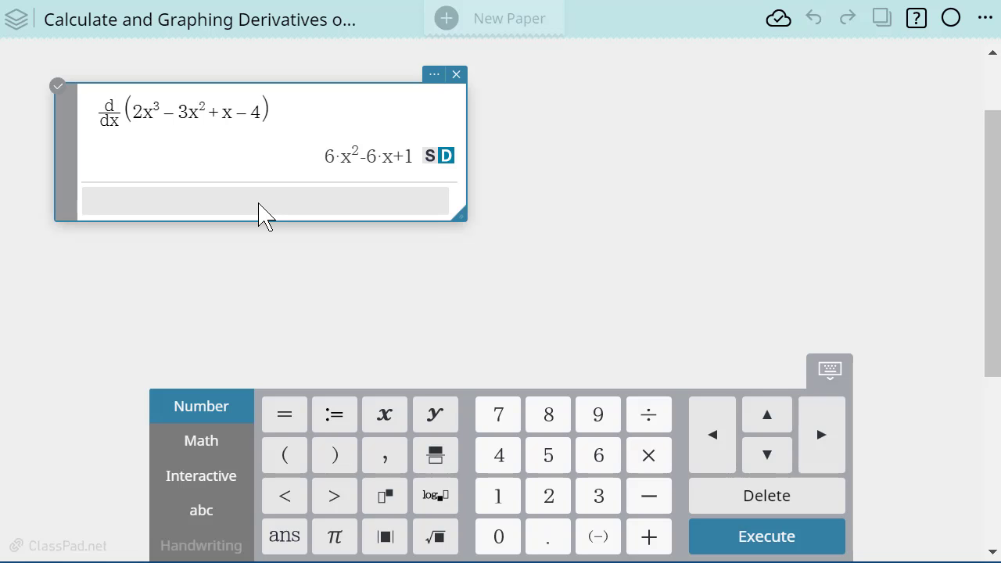
text(f)
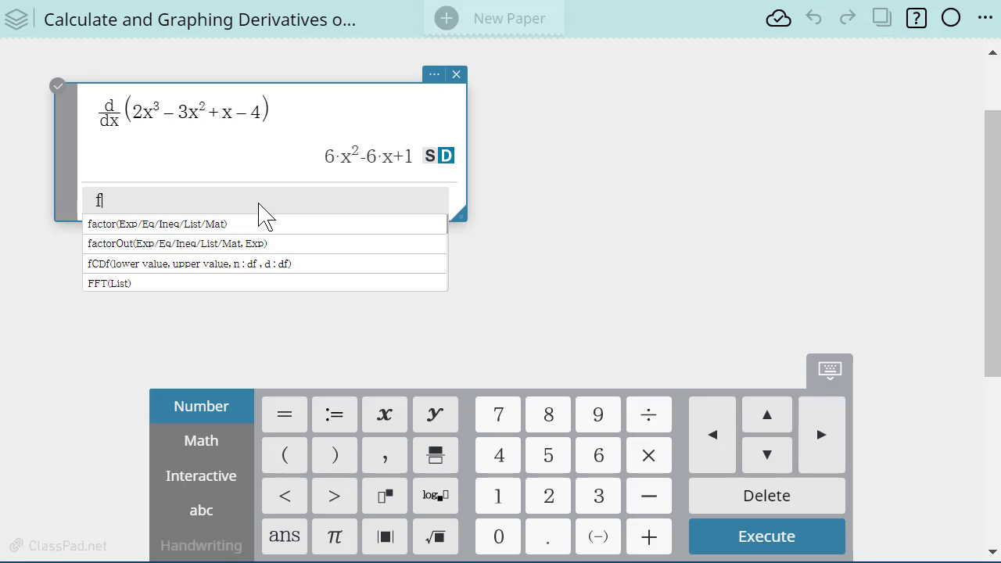
text((x0)
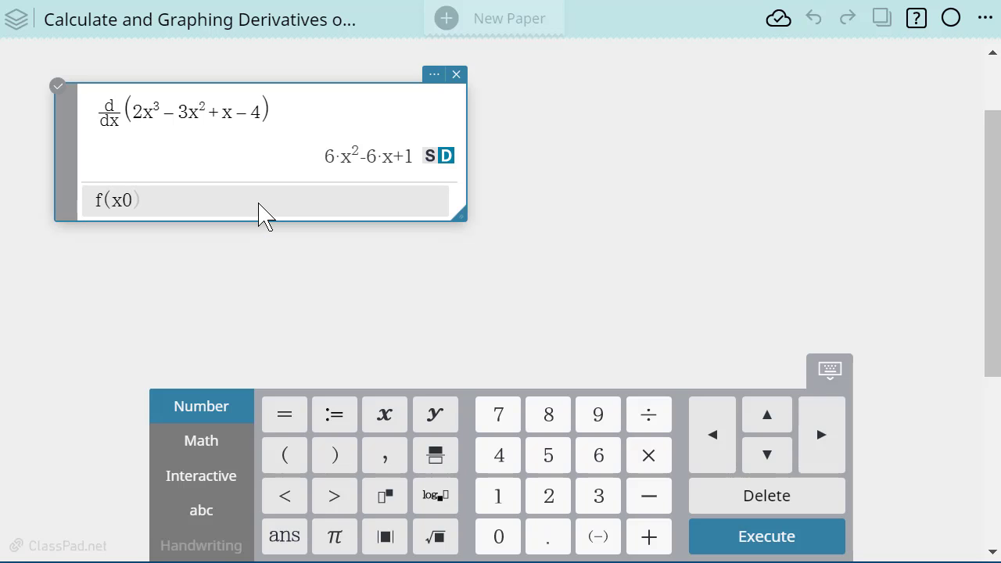
key(BackSpace)
text())
click(334, 419)
text(-x)
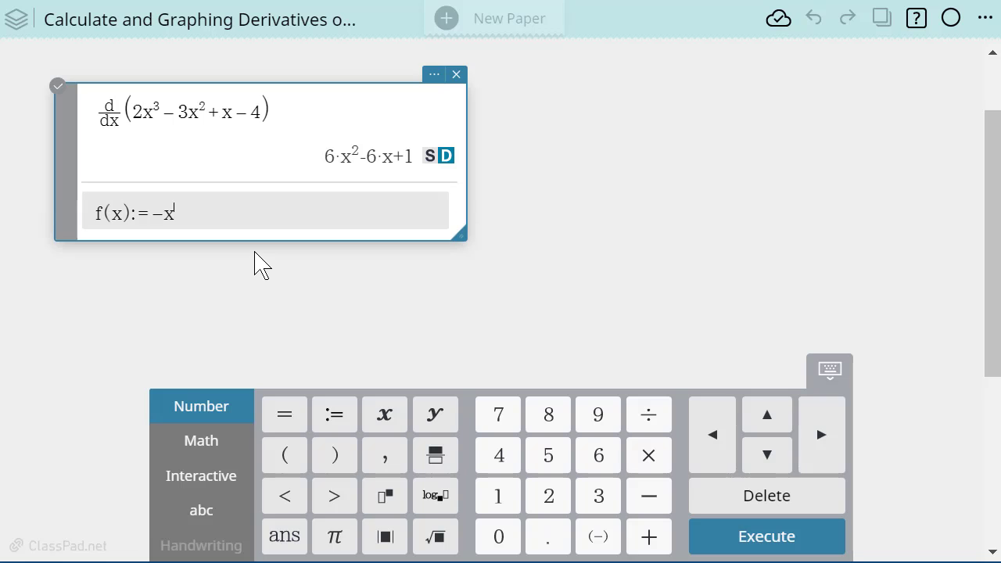
text(^4-)
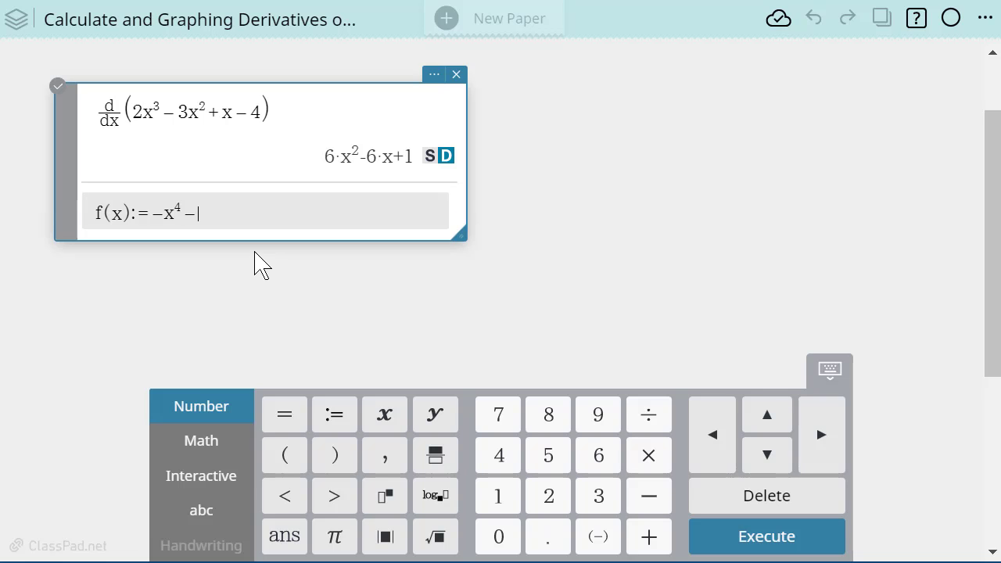
text(2x^3)
key(Right)
text(+3x)
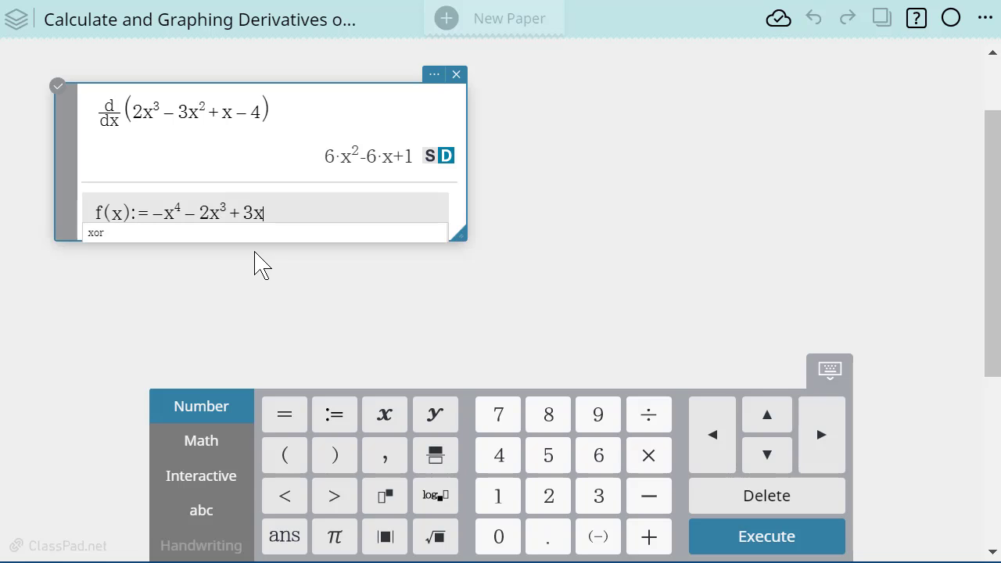
text(^2)
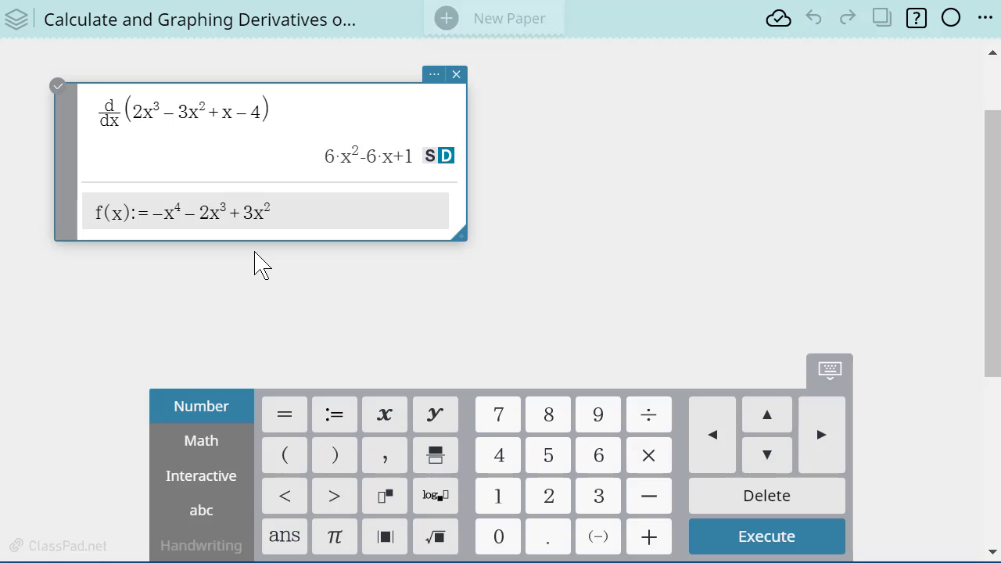
key(Right)
text(+5)
key(Return)
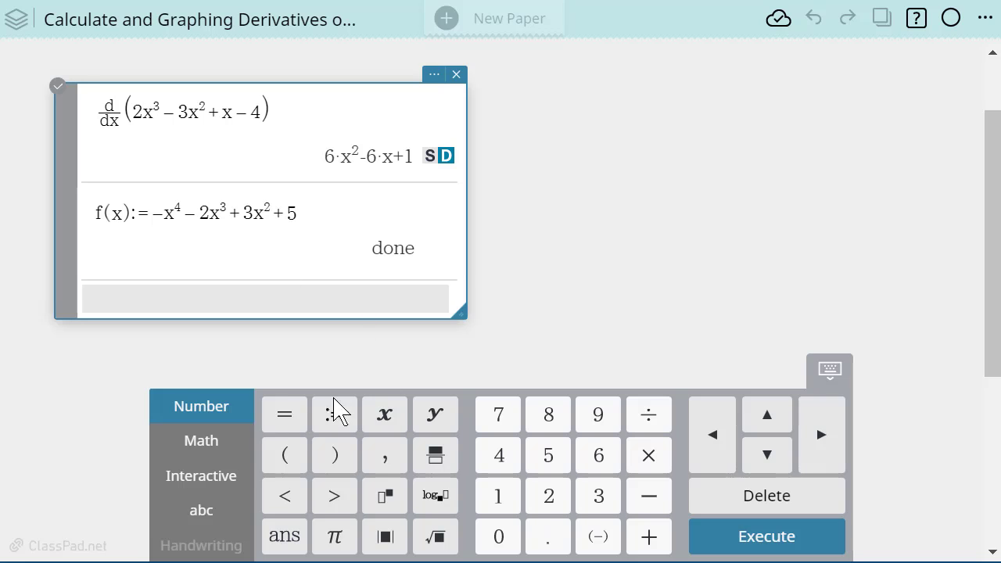
Insert a derivative template with respect to x below the definition of f(x), ready for its function.
click(216, 458)
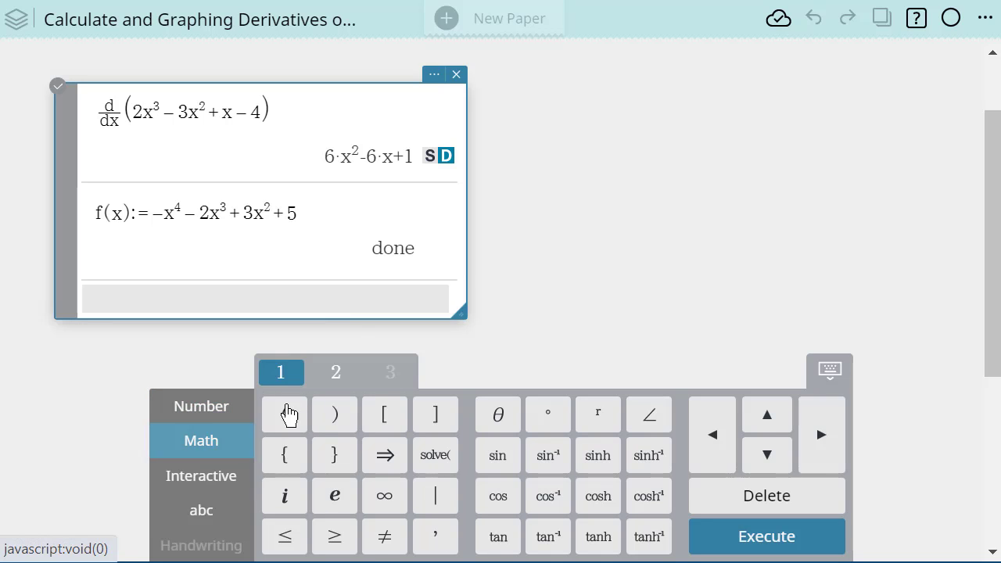
click(336, 383)
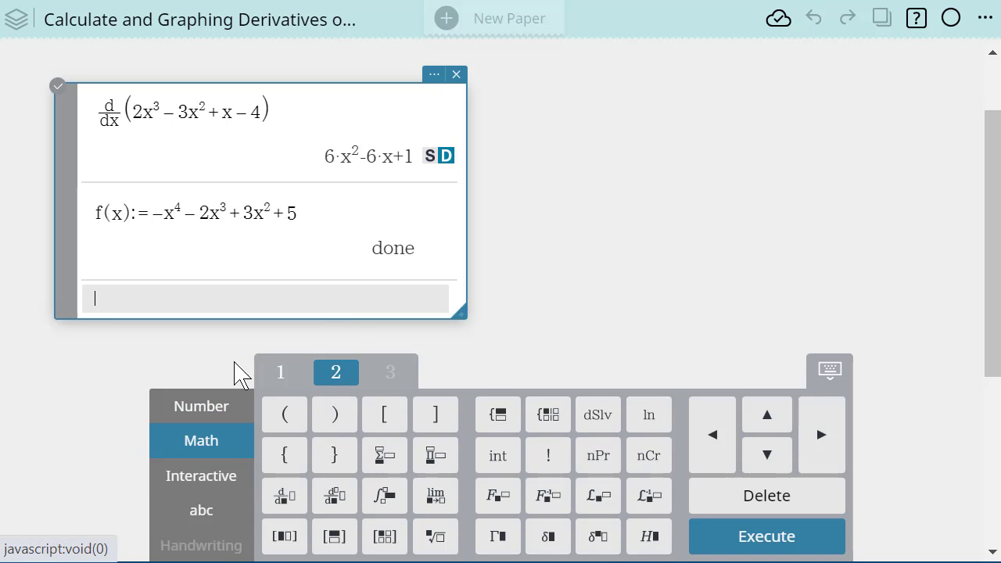
click(284, 501)
text(x()
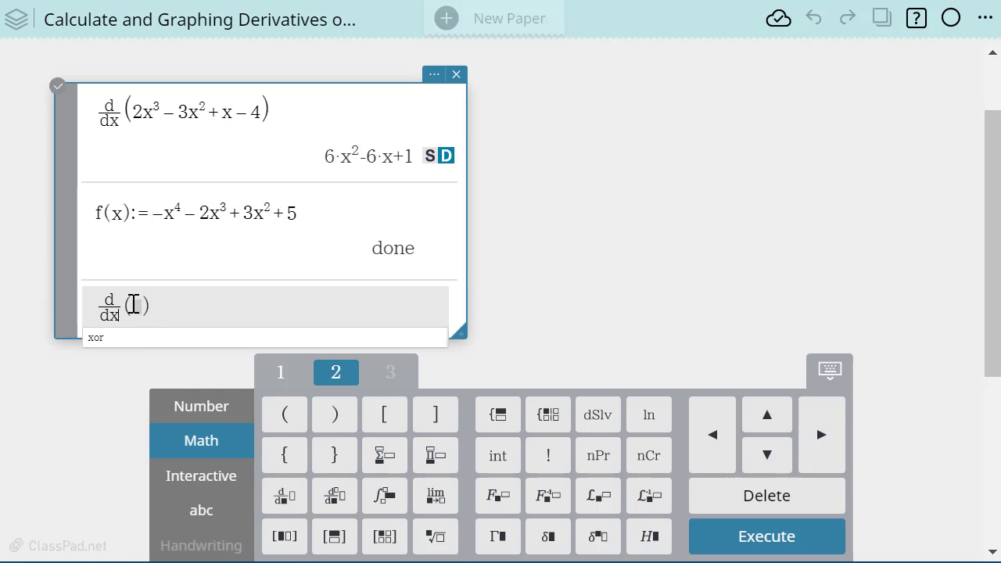
click(134, 304)
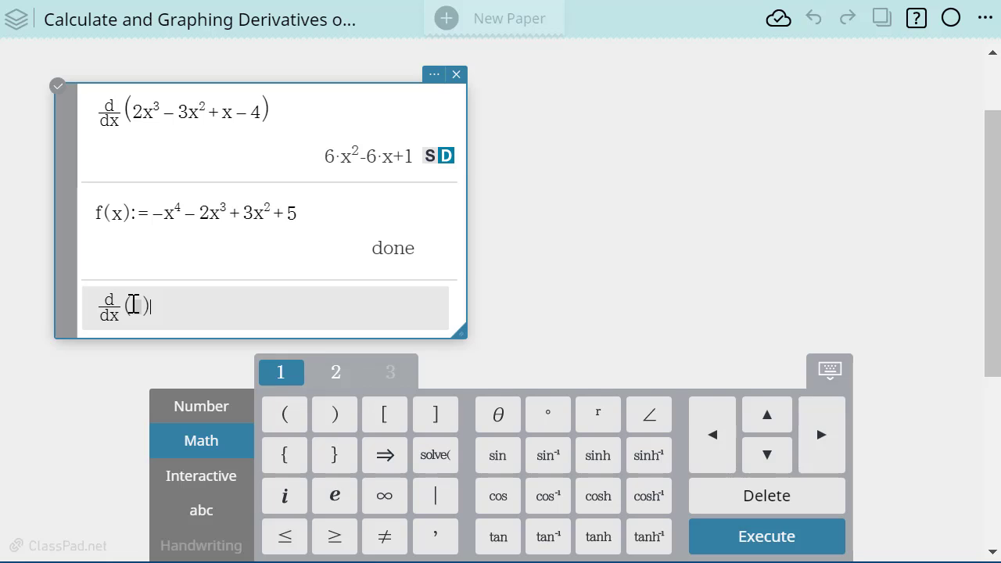
click(141, 304)
text(v(x)
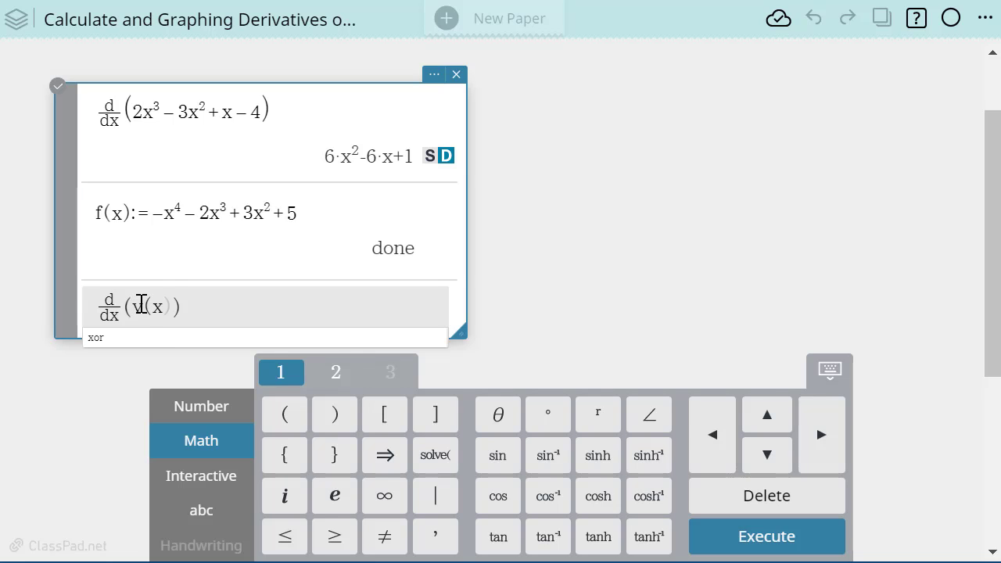
key(BackSpace)
key(BackSpace)
key(BackSpace)
Enter f(x) as the function to differentiate and calculate its derivative.
text(f()
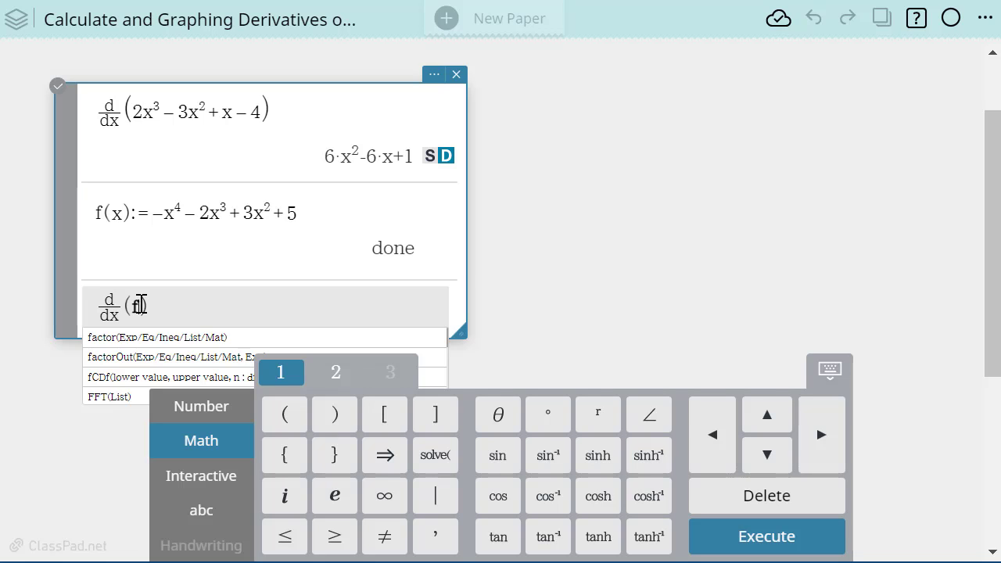
text(0)
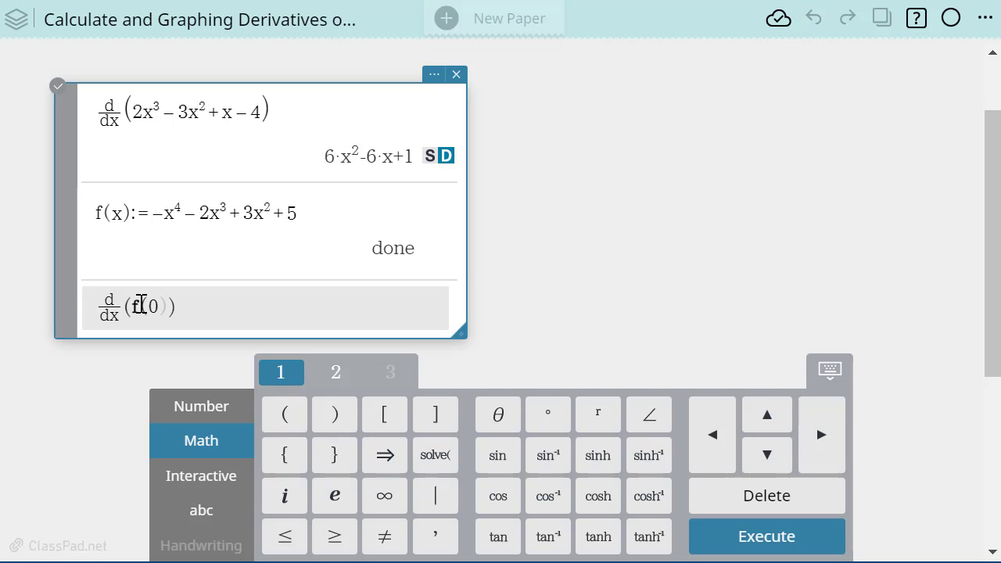
text(x)
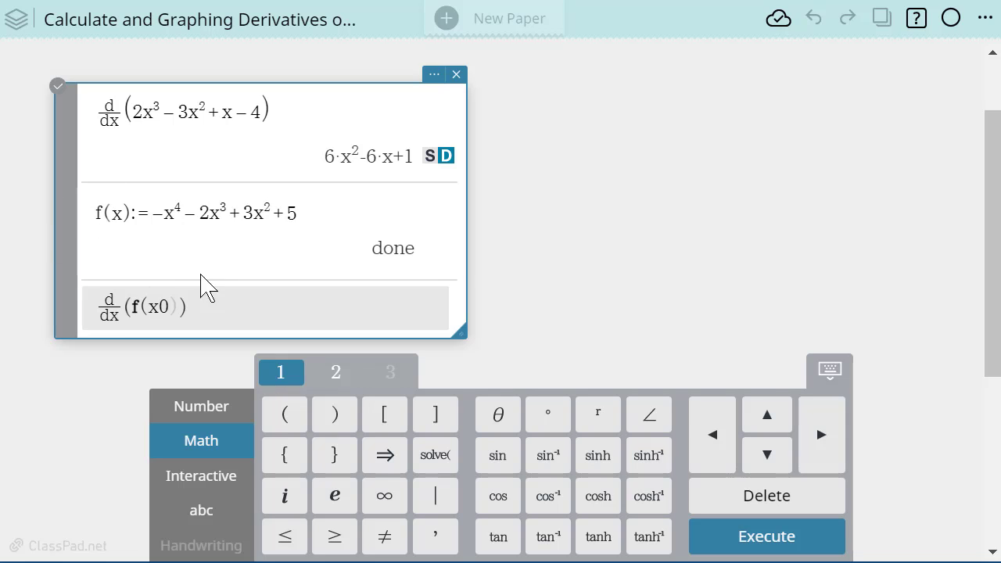
key(BackSpace)
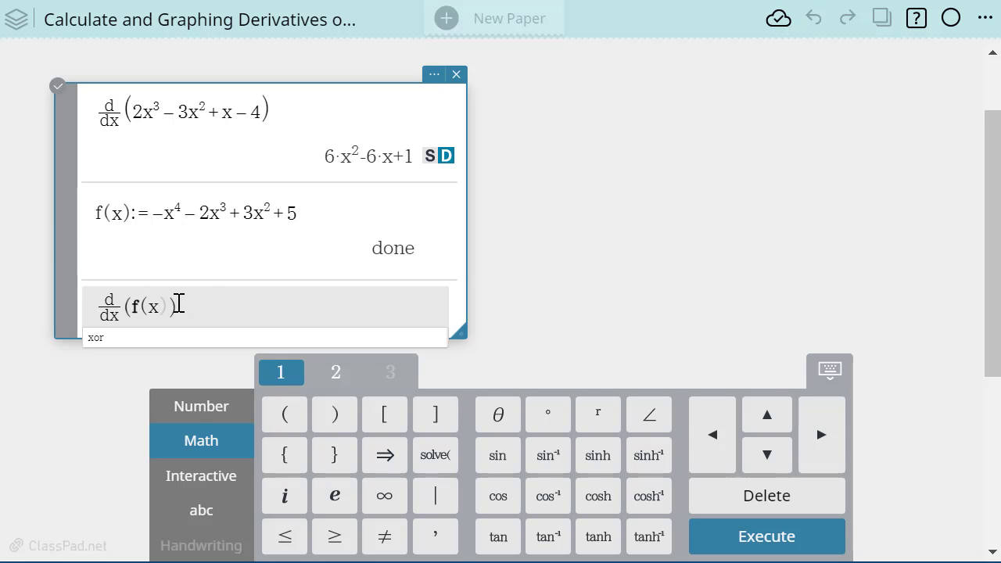
key(Return)
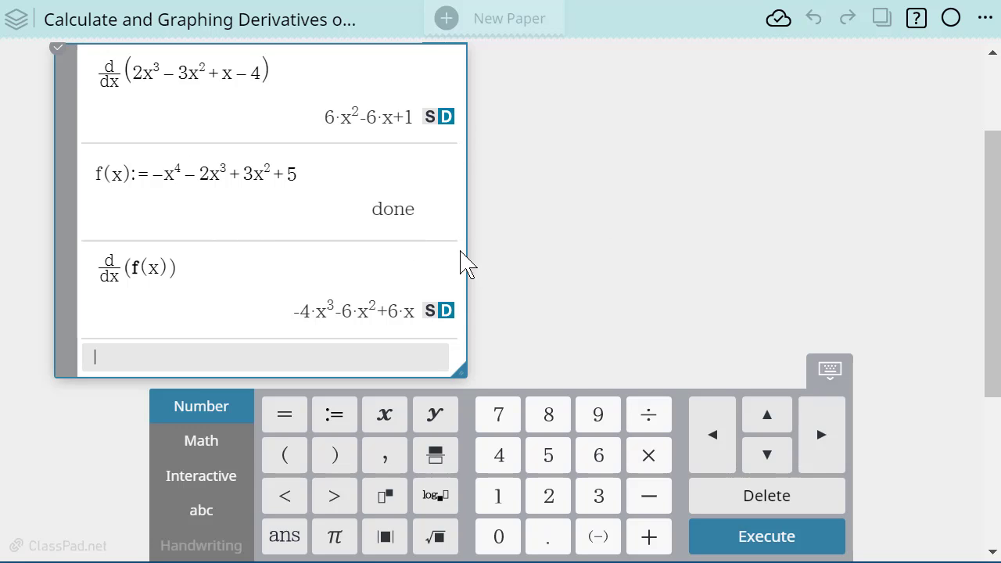
Move the calculation note closer to the paper's left edge and place a new graph note beside it.
drag(302, 70, 266, 58)
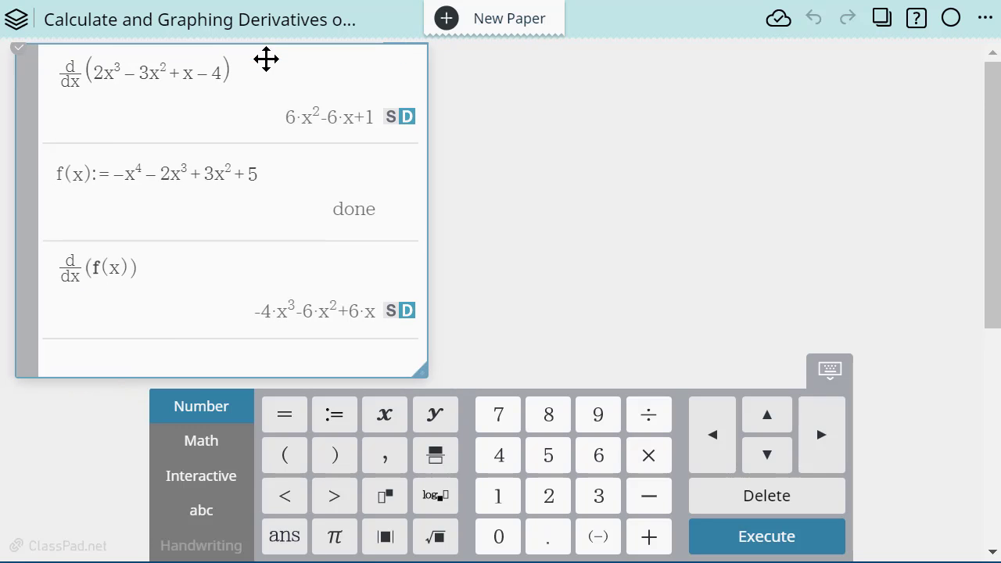
click(528, 84)
click(528, 86)
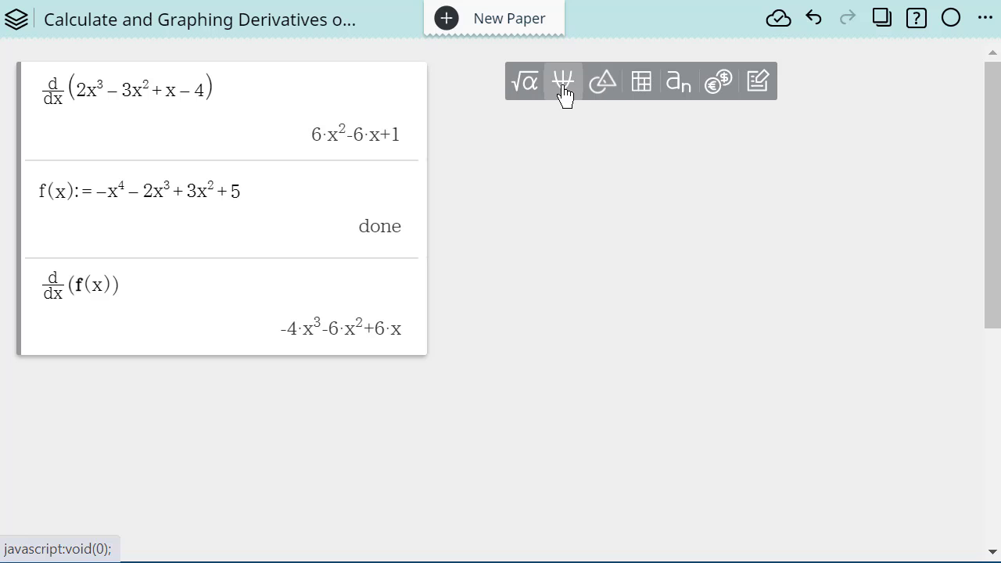
click(563, 92)
drag(607, 113, 615, 89)
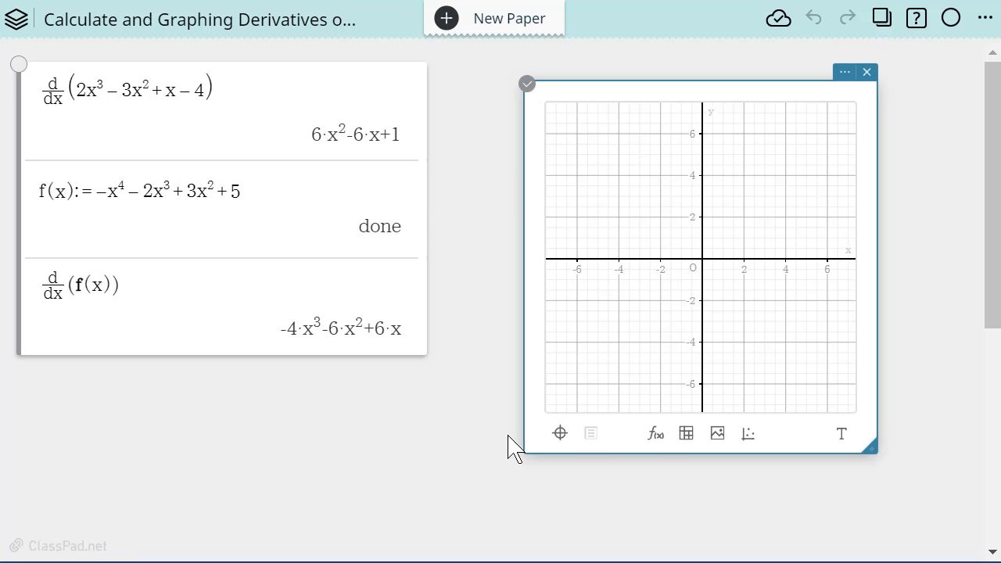
Attach a function note to the graph and plot y=f(x).
click(656, 435)
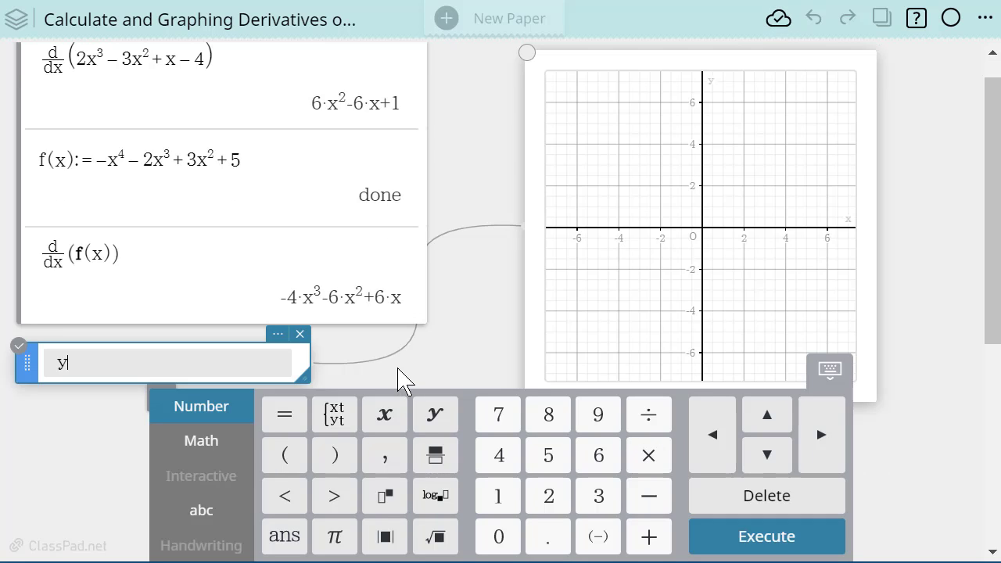
text(f(x))
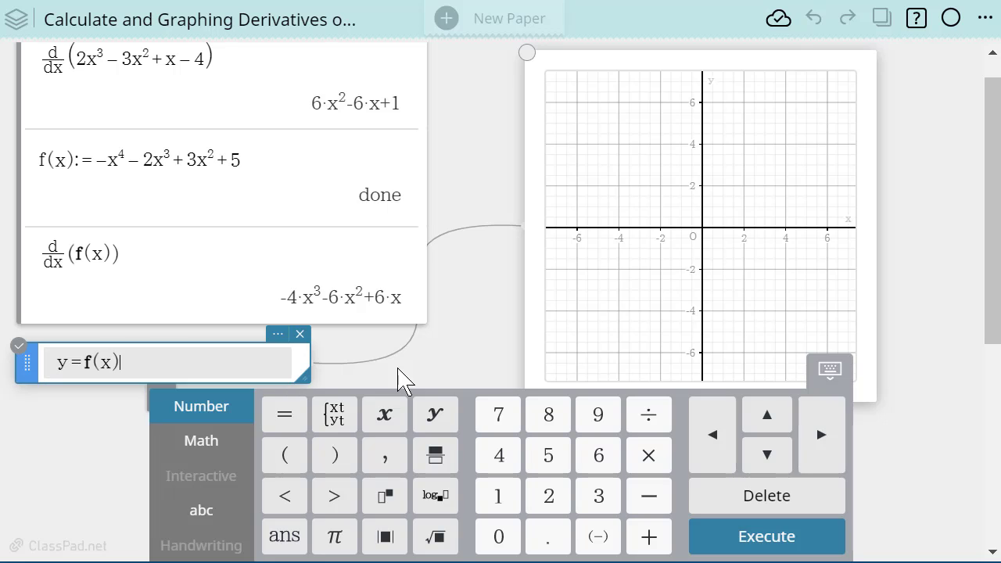
key(Return)
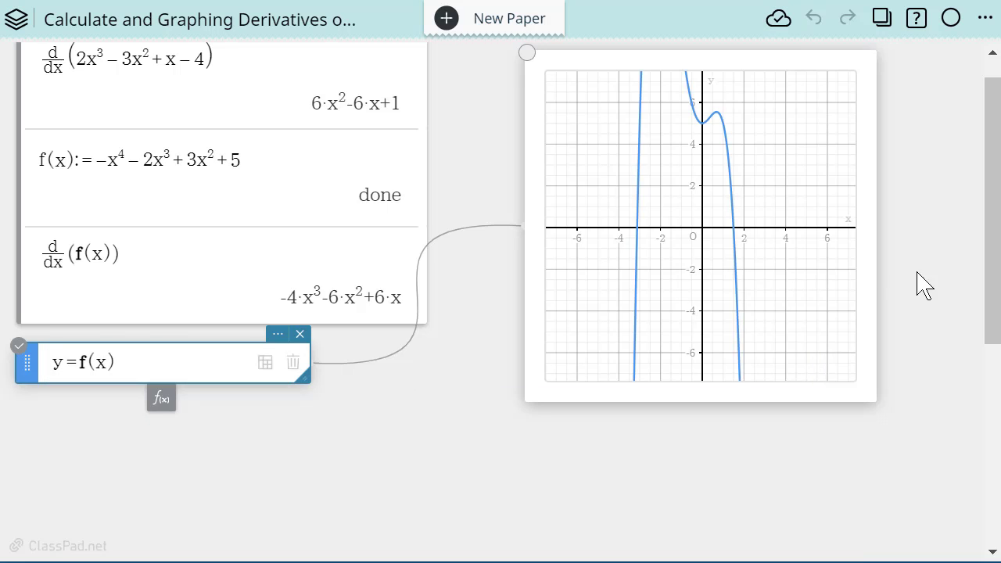
Shift the graph's origin downward and zoom out to fit the peaks of the f(x) curve.
click(725, 244)
drag(712, 239, 727, 348)
scroll(692, 274, down, 2)
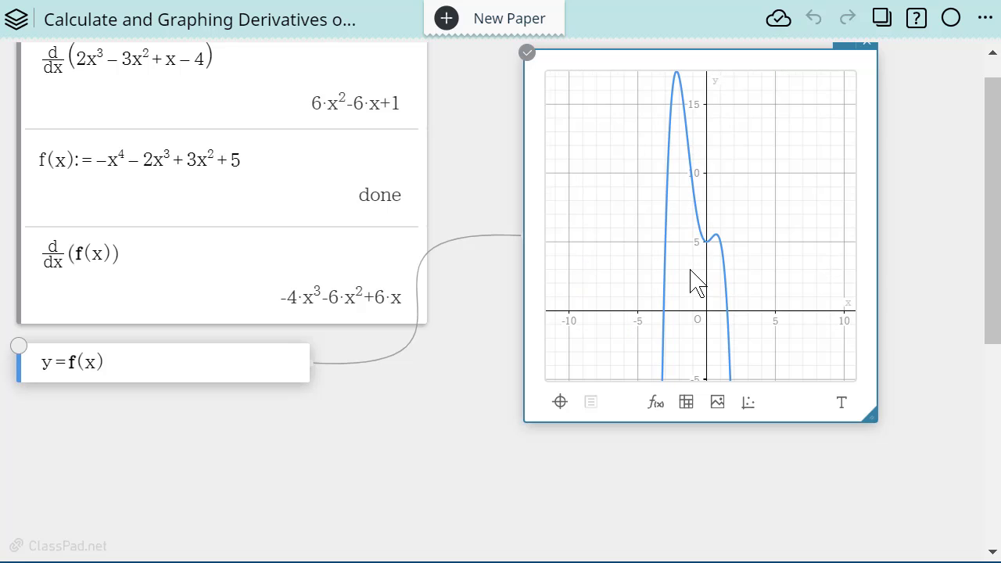
Add a second function, y = d/dx(f(x)), to the function note and plot it on the same graph.
drag(792, 306, 809, 315)
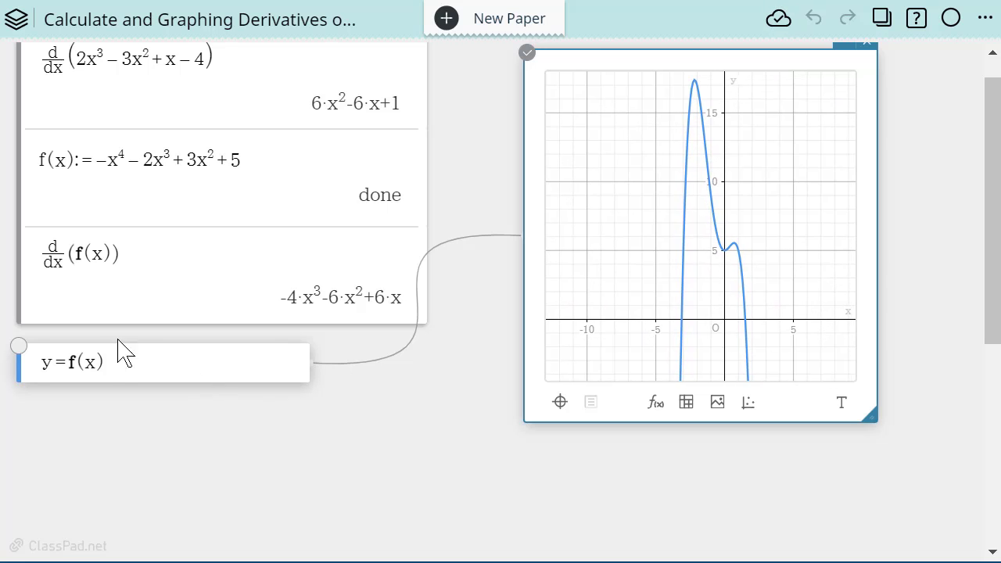
click(109, 375)
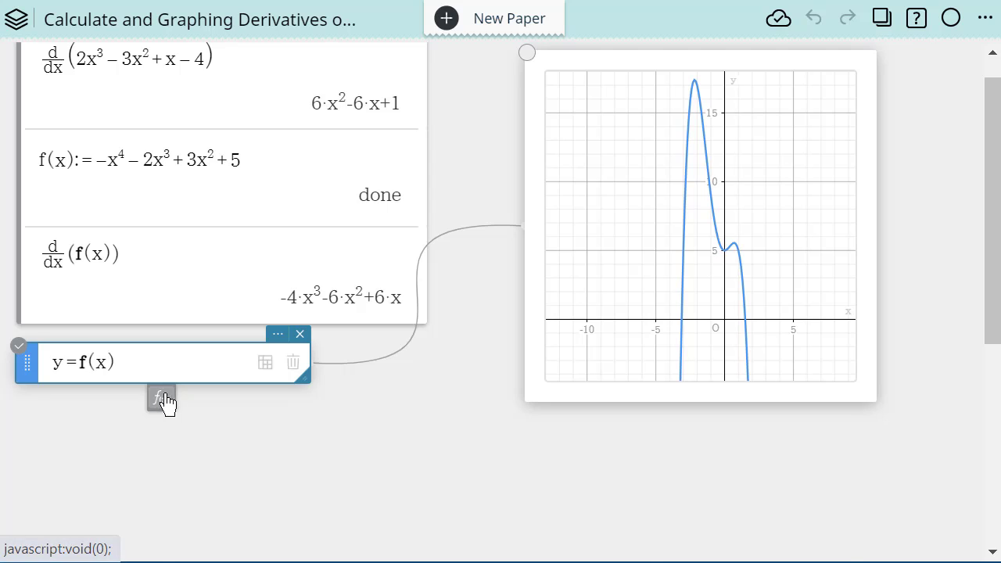
click(161, 402)
click(197, 366)
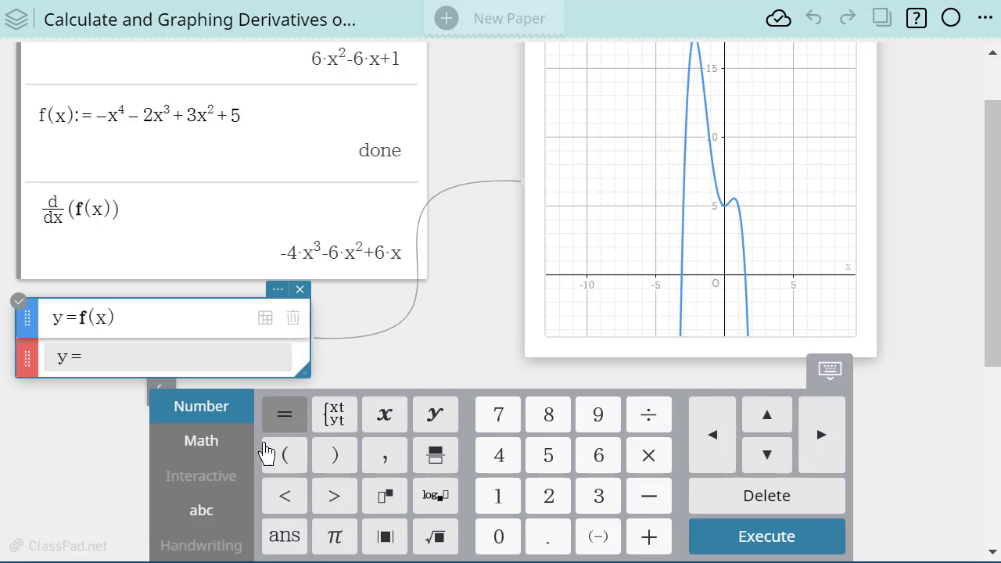
click(221, 444)
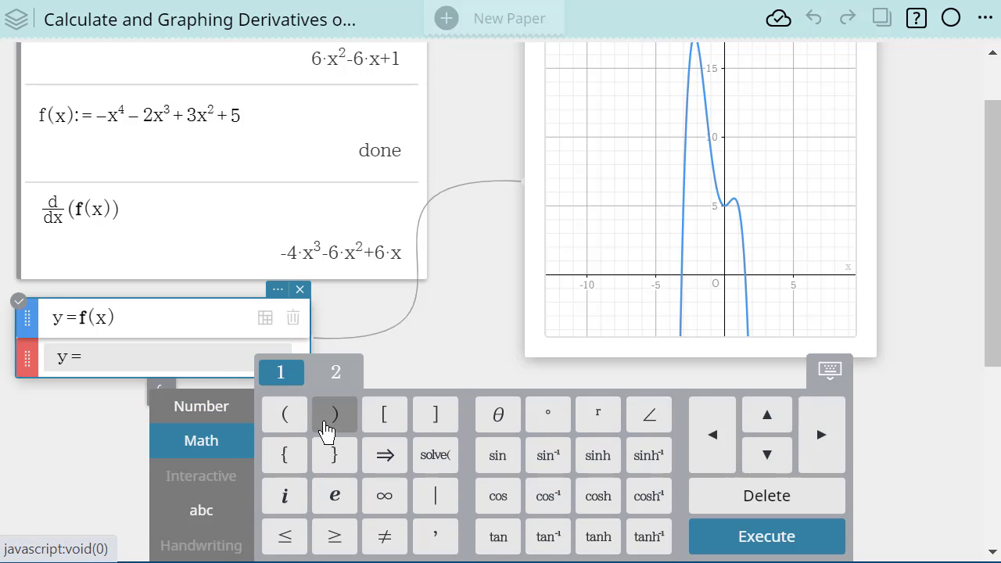
click(335, 374)
click(286, 507)
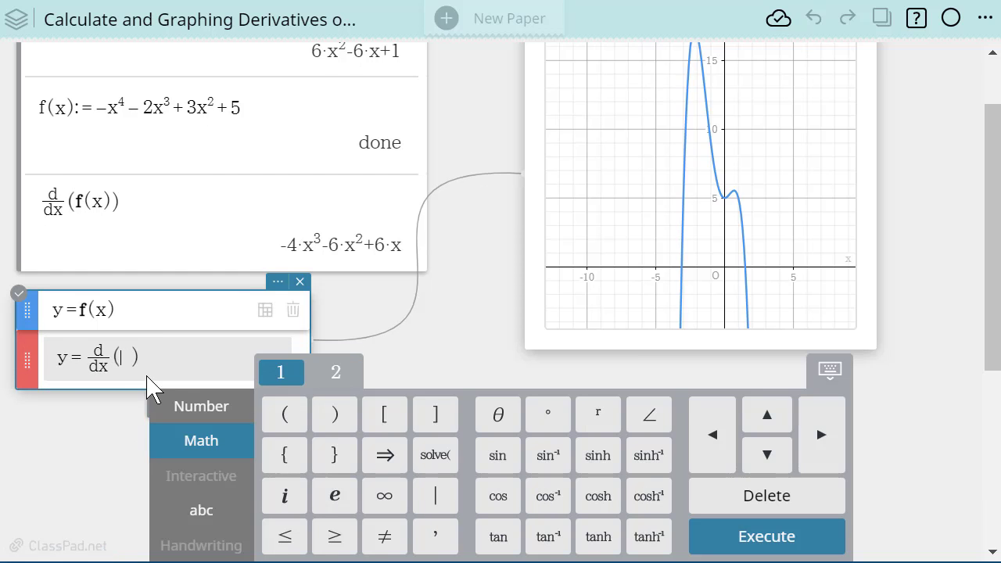
text(f(x)
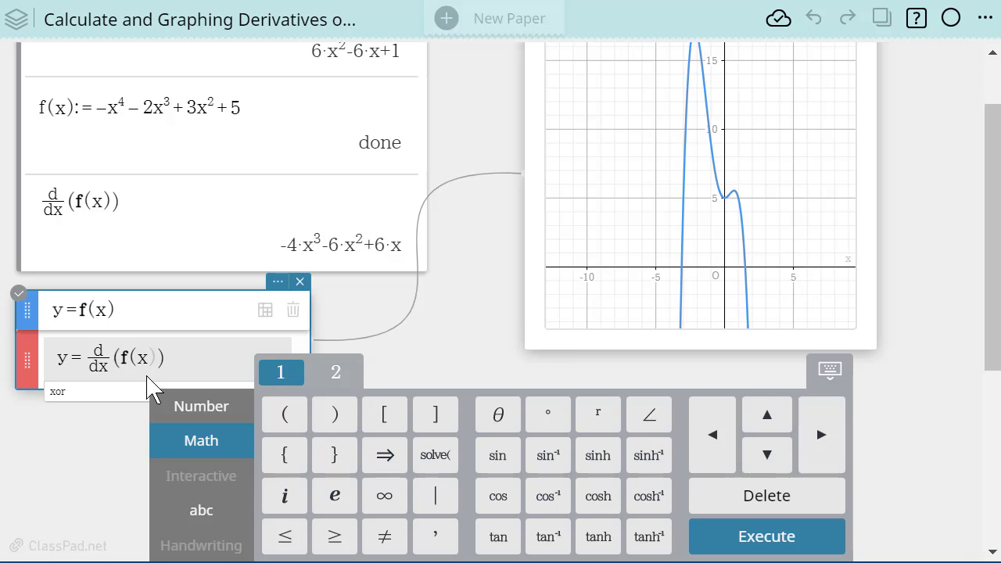
key(Return)
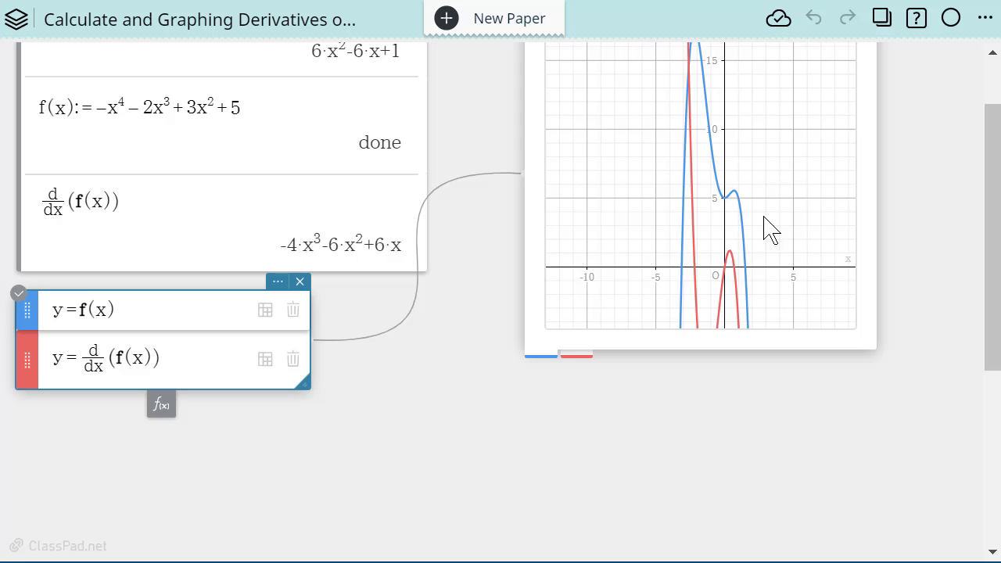
Zoom out and reposition the graph so the derivative curve's low point fits together with the f(x) peaks.
scroll(766, 204, down, 3)
scroll(778, 219, up, 5)
click(776, 290)
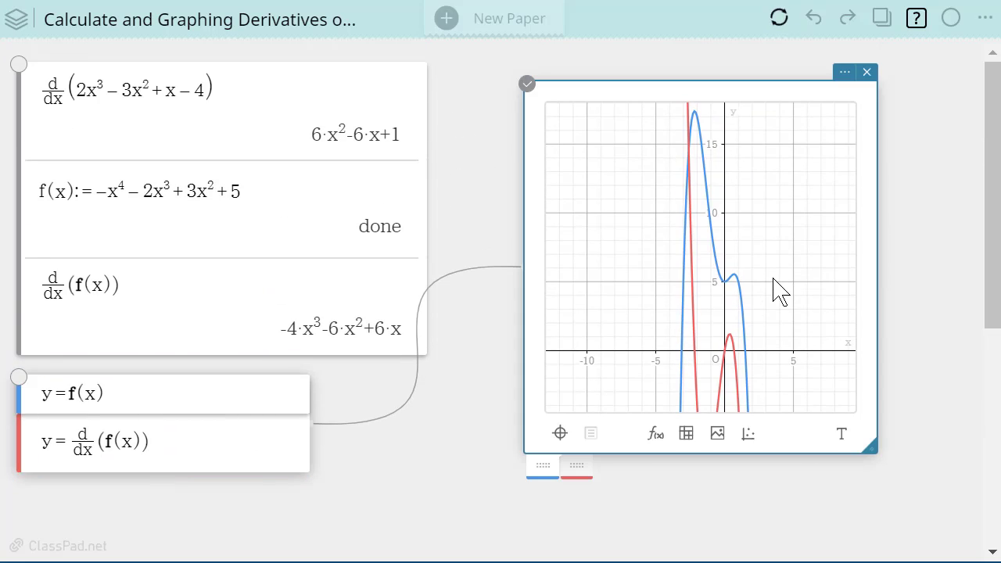
scroll(776, 290, down, 3)
mouse_move(624, 277)
mouse_down()
mouse_move(587, 257)
mouse_move(608, 281)
mouse_up()
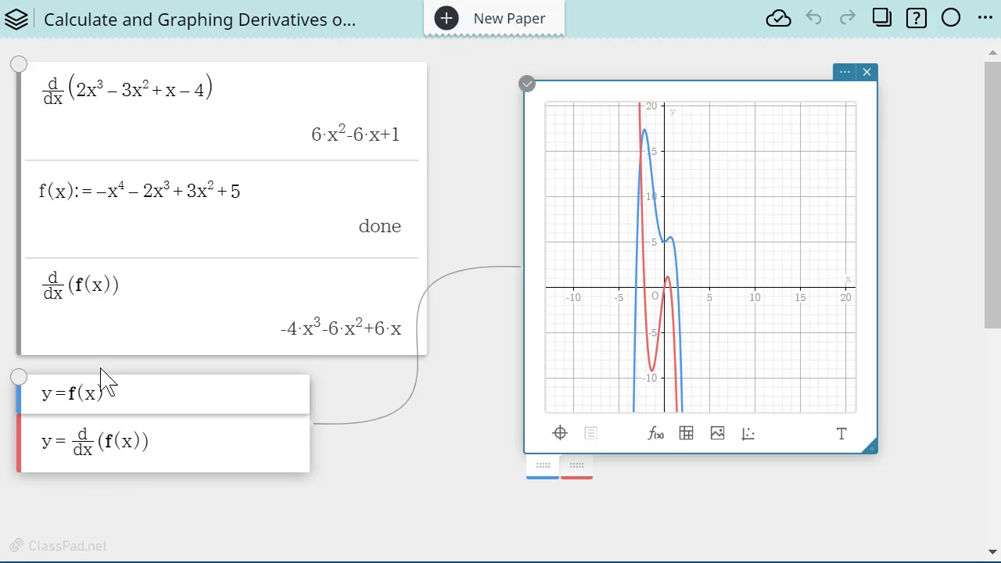
Redefine f(x) as −3x⁴ − 2x³ + x² + 5 in the calculation note and recalculate.
click(173, 460)
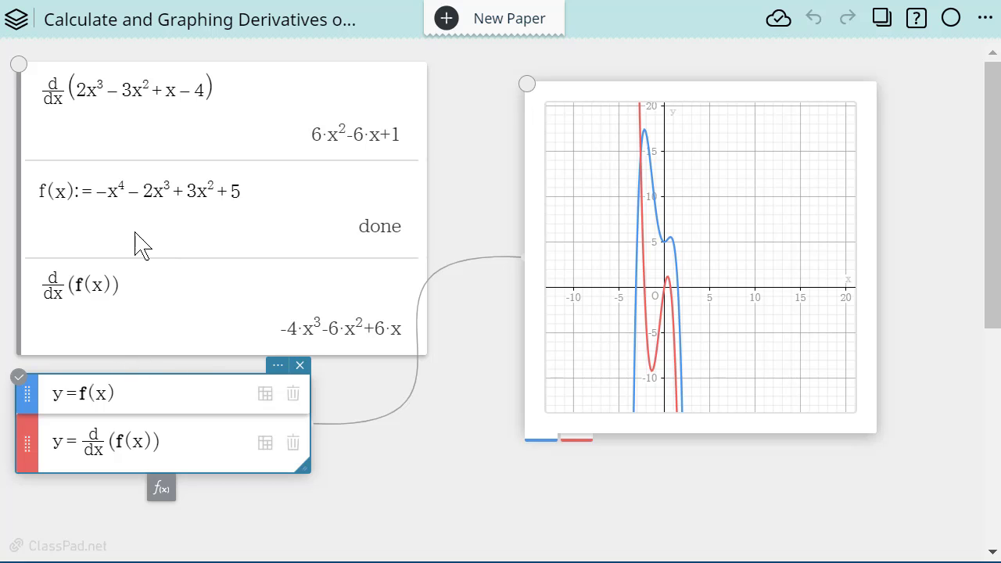
click(111, 191)
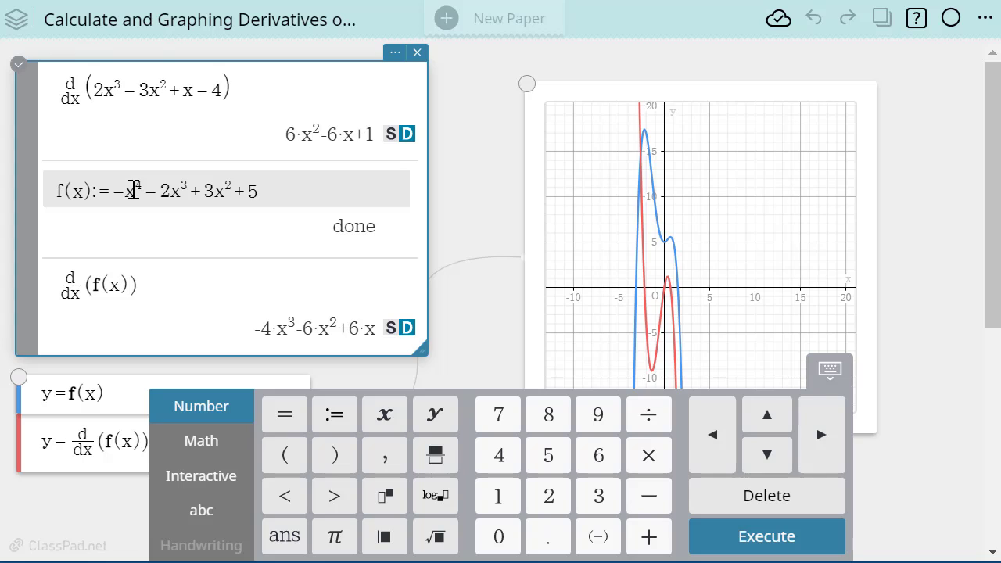
text(3)
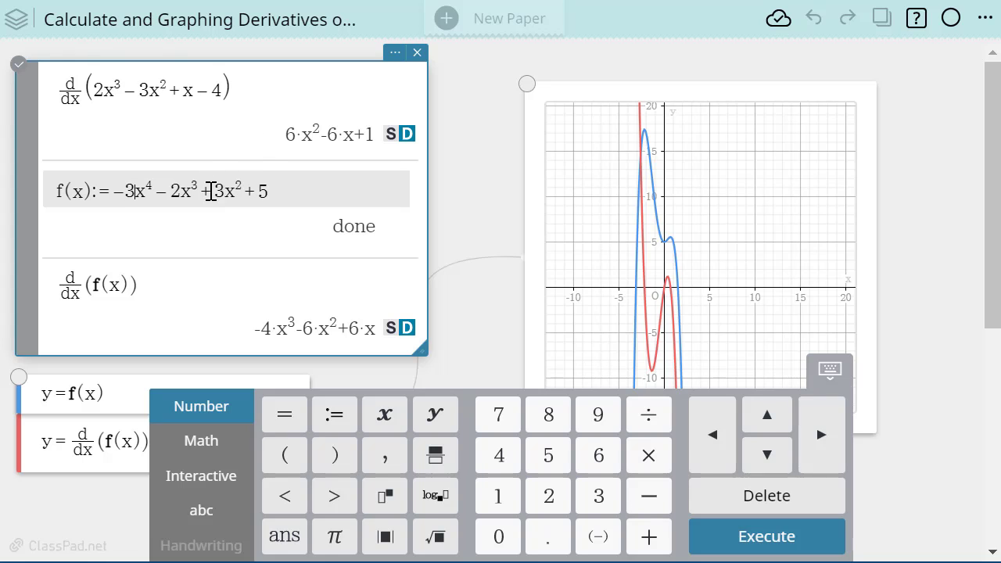
key(BackSpace)
key(Return)
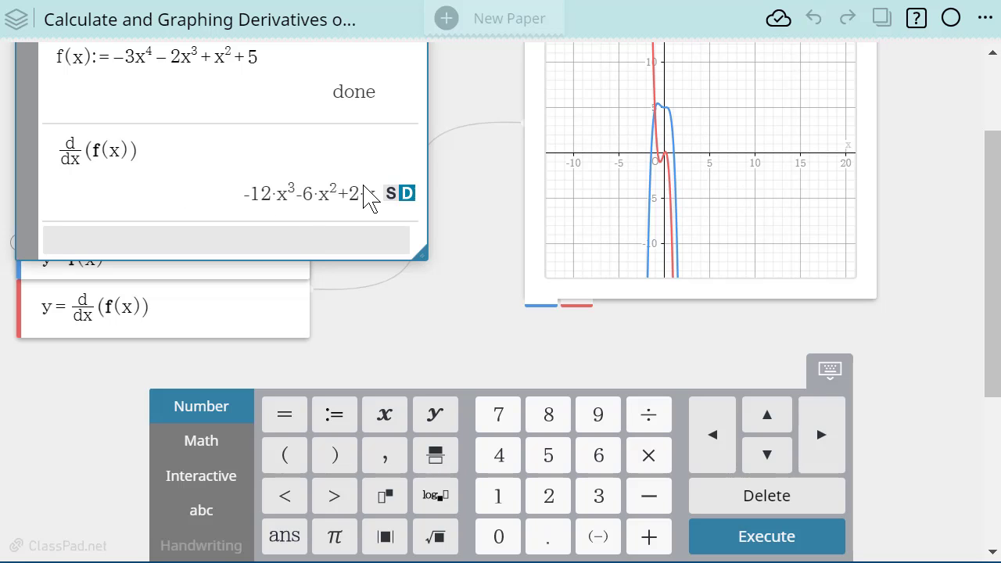
Move the function note clear of the calculation note, and zoom the graph in on the turning points of both curves.
drag(260, 320, 335, 342)
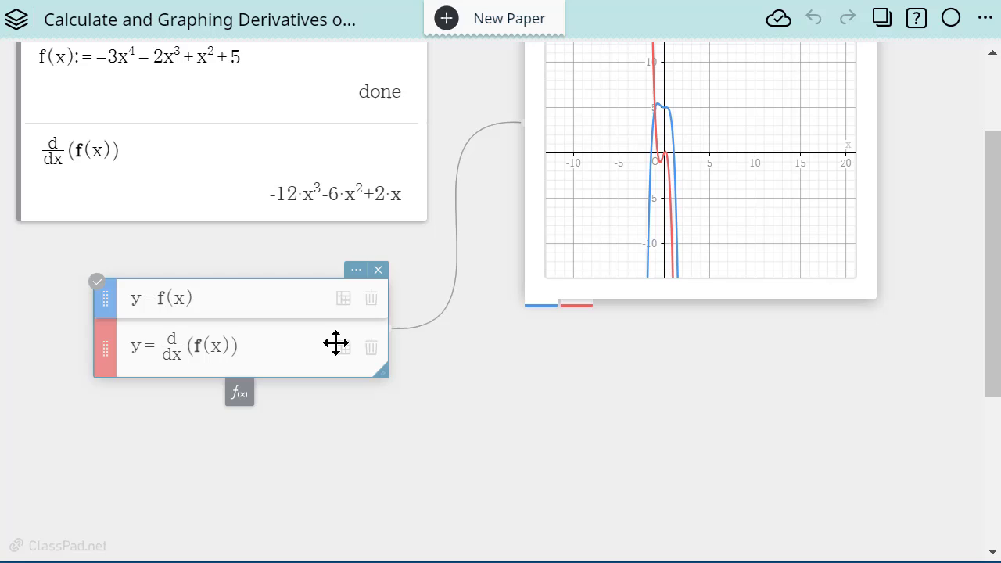
click(730, 228)
scroll(920, 303, up, 2)
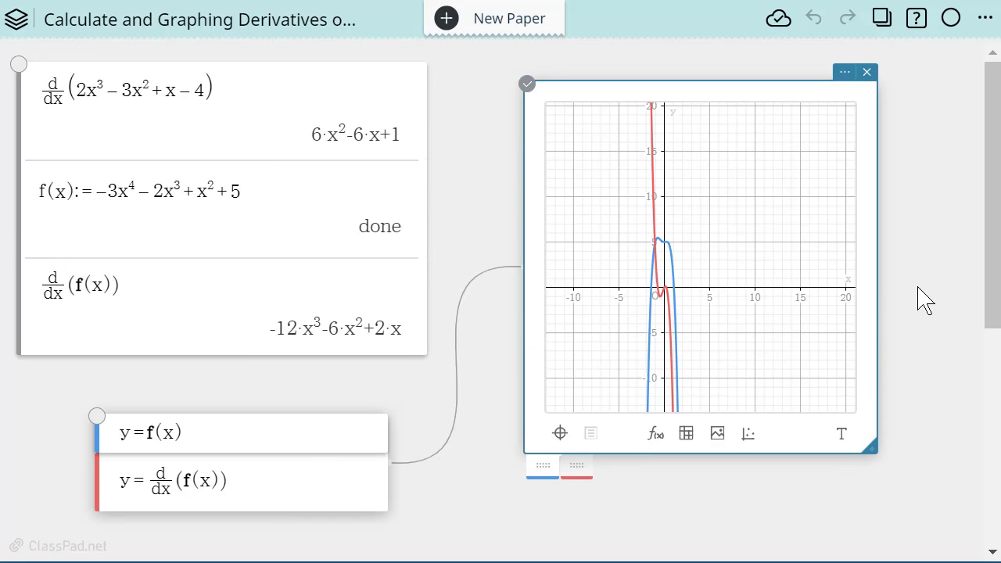
scroll(688, 315, up, 3)
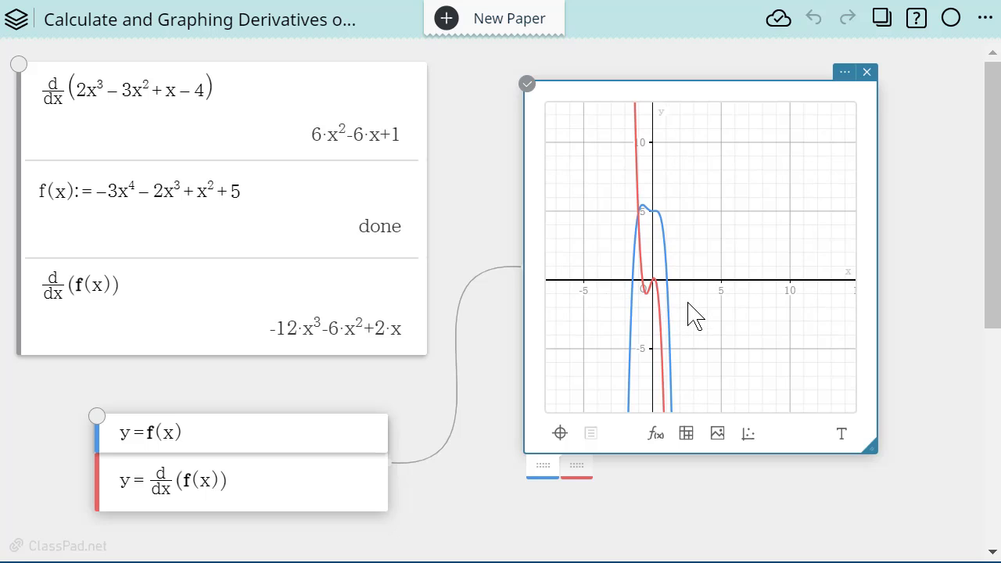
drag(686, 315, 814, 339)
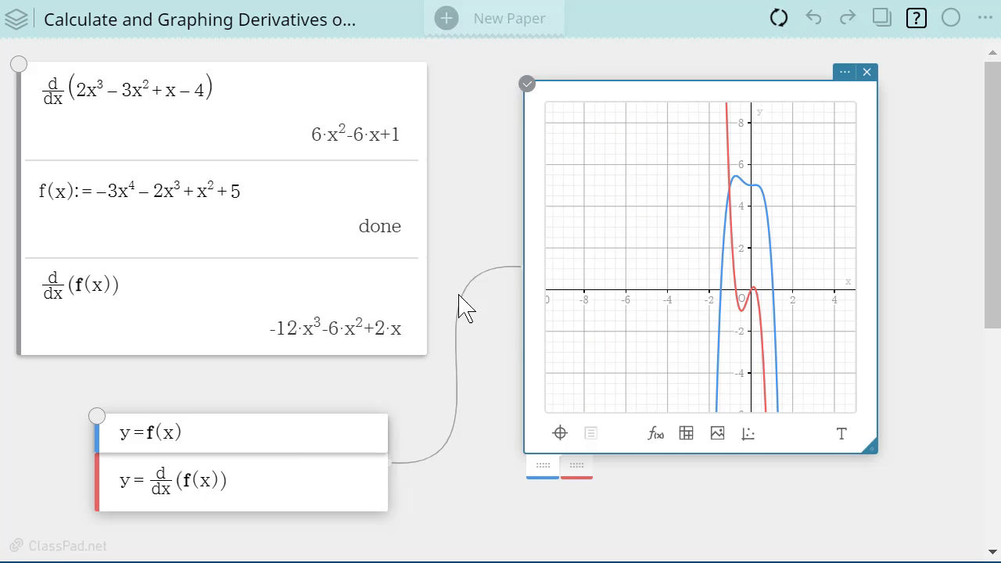